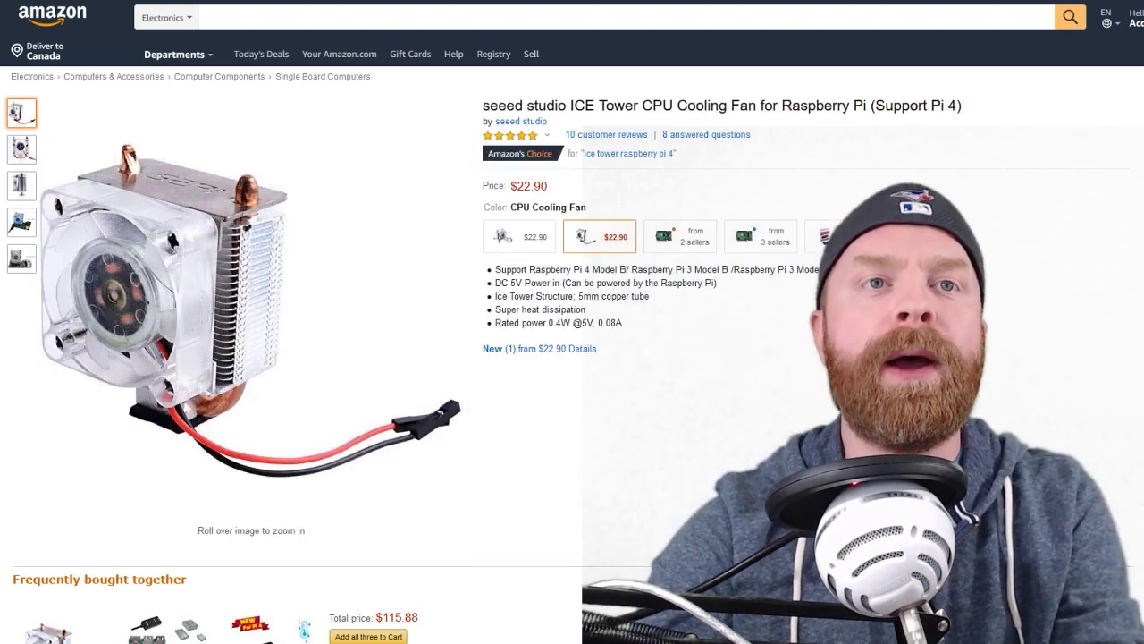
Step: Browse the ICE Tower fan product photos, ending on the fourth, showing it mounted on a Pi
mouse_move(25, 187)
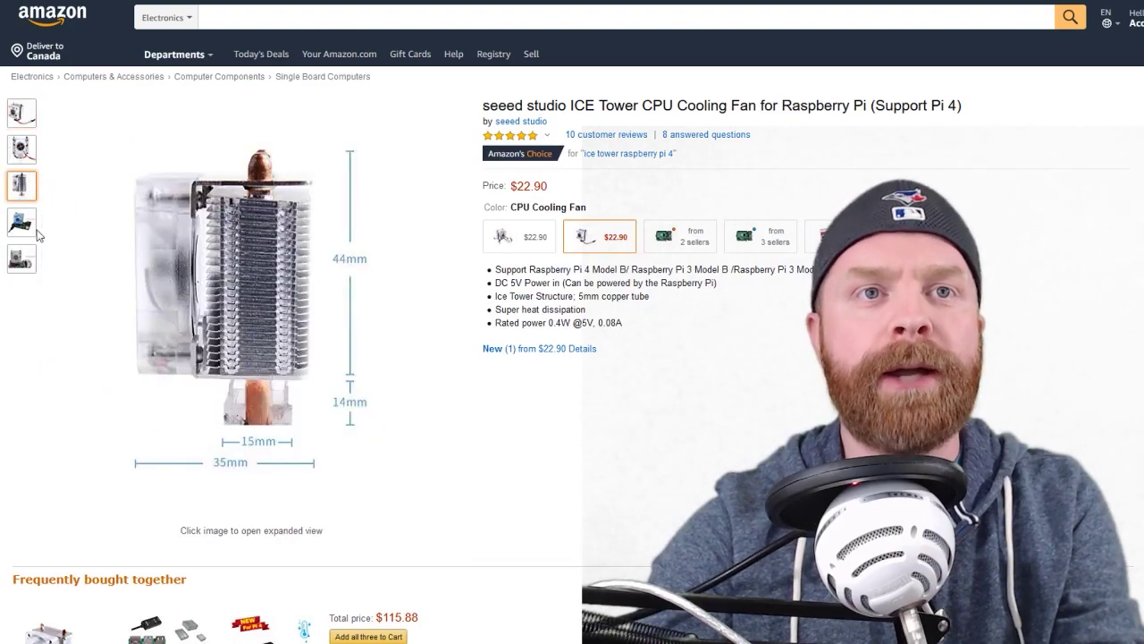
mouse_move(20, 223)
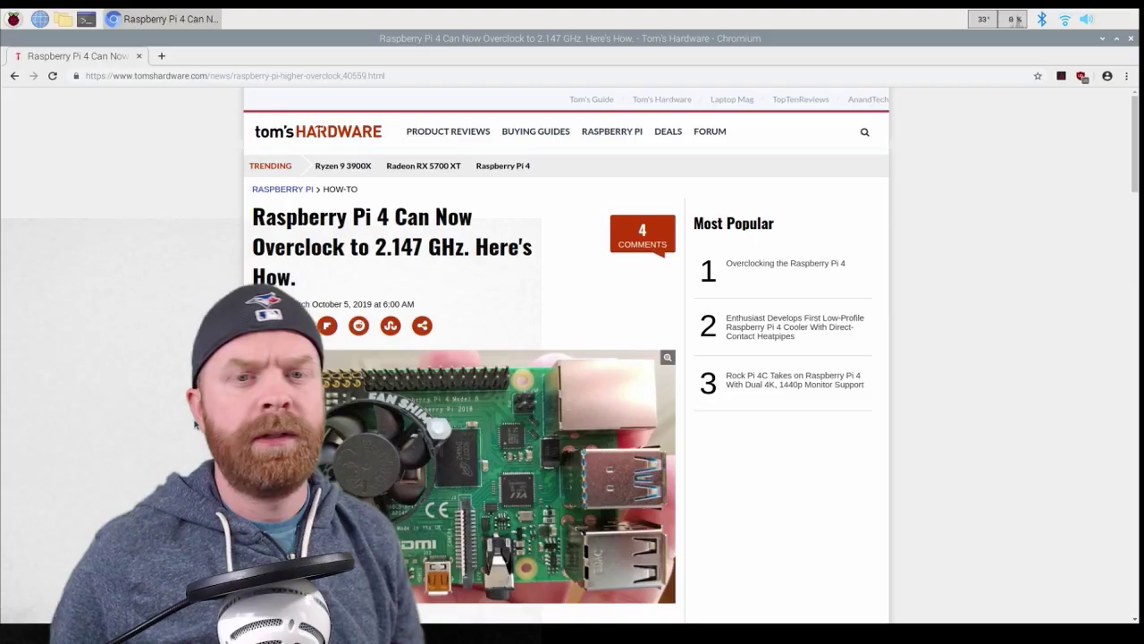
Step: Scroll the Tom's Hardware article to the config section listing over_voltage=6, arm_freq=2147 and gpu_freq=750
scroll(416, 378, "down", 2)
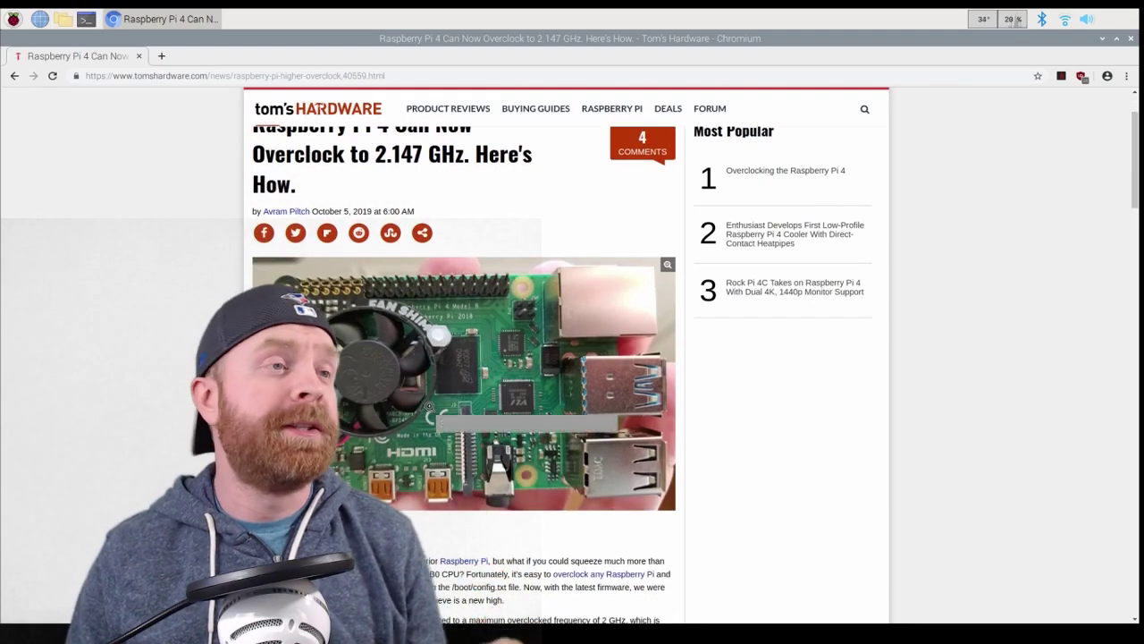
scroll(416, 378, "down", 4)
scroll(400, 391, "up", 6)
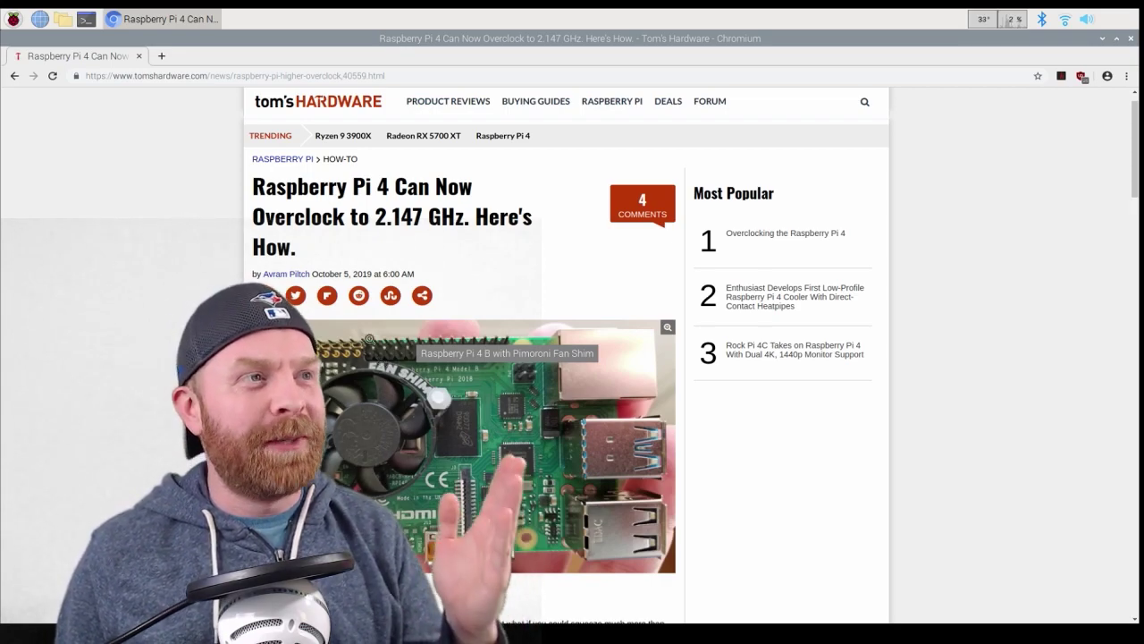
scroll(349, 261, "down", 2)
scroll(349, 261, "down", 7)
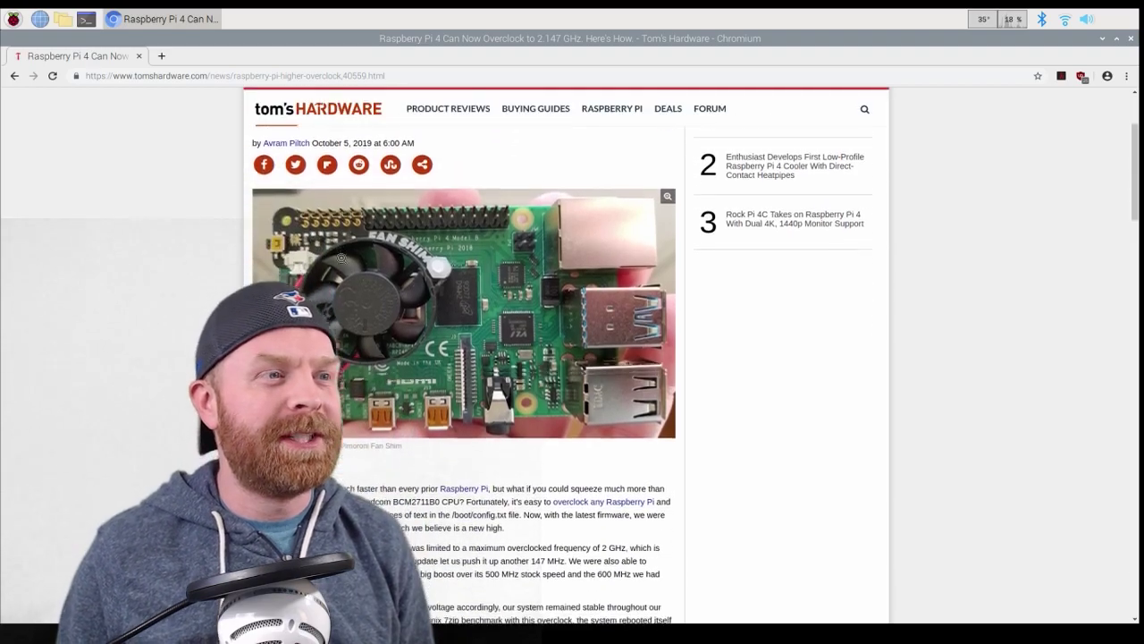
scroll(345, 266, "down", 9)
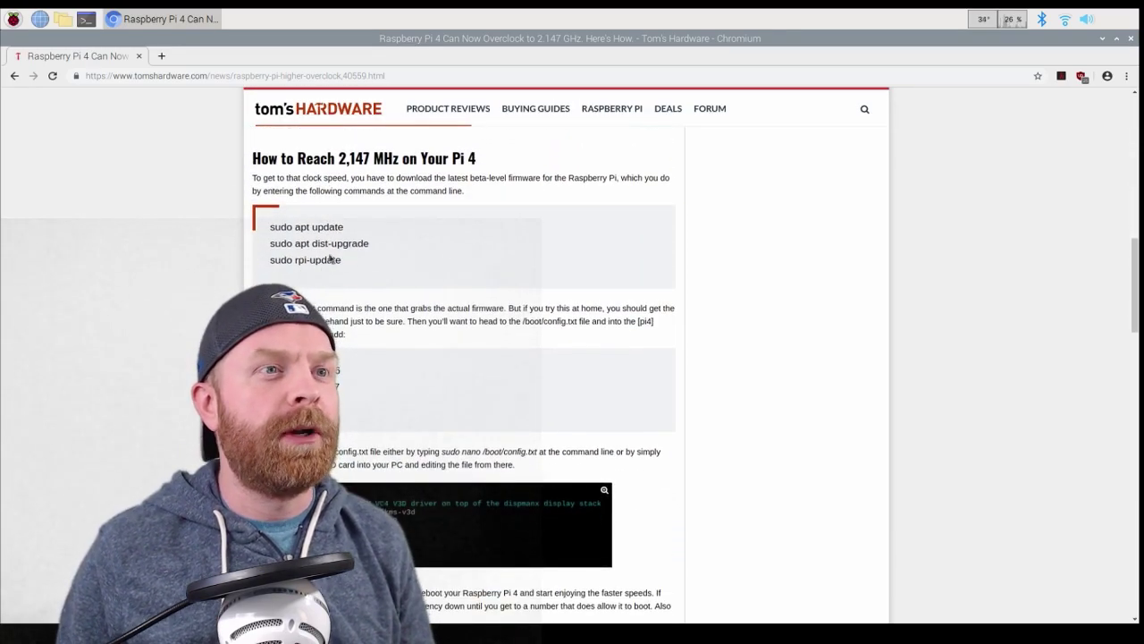
scroll(331, 259, "down", 19)
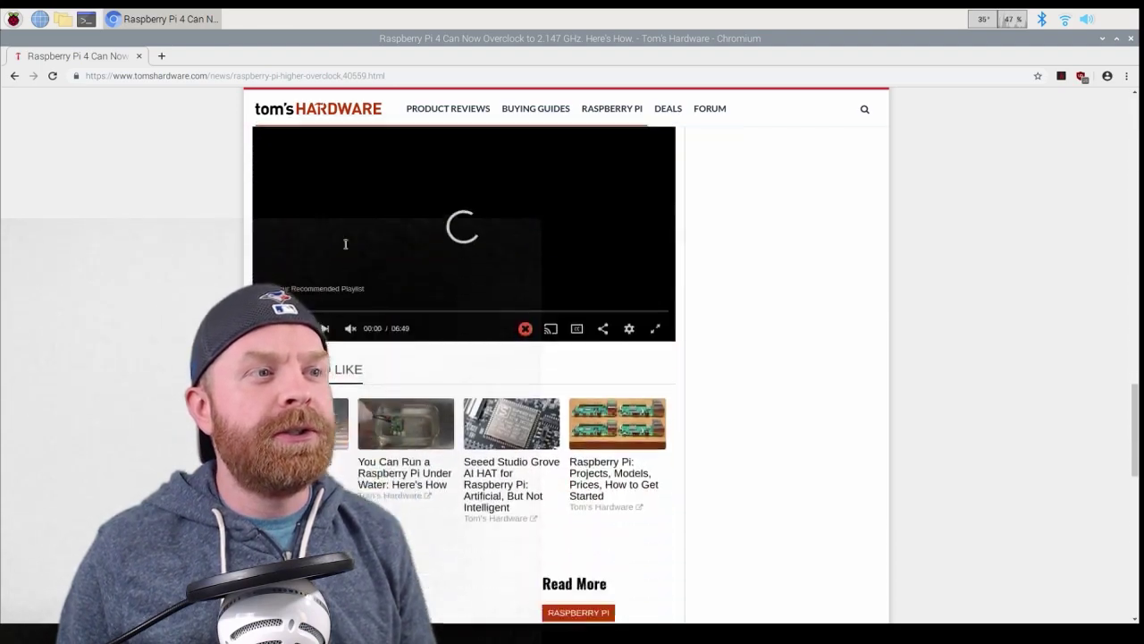
scroll(345, 243, "up", 18)
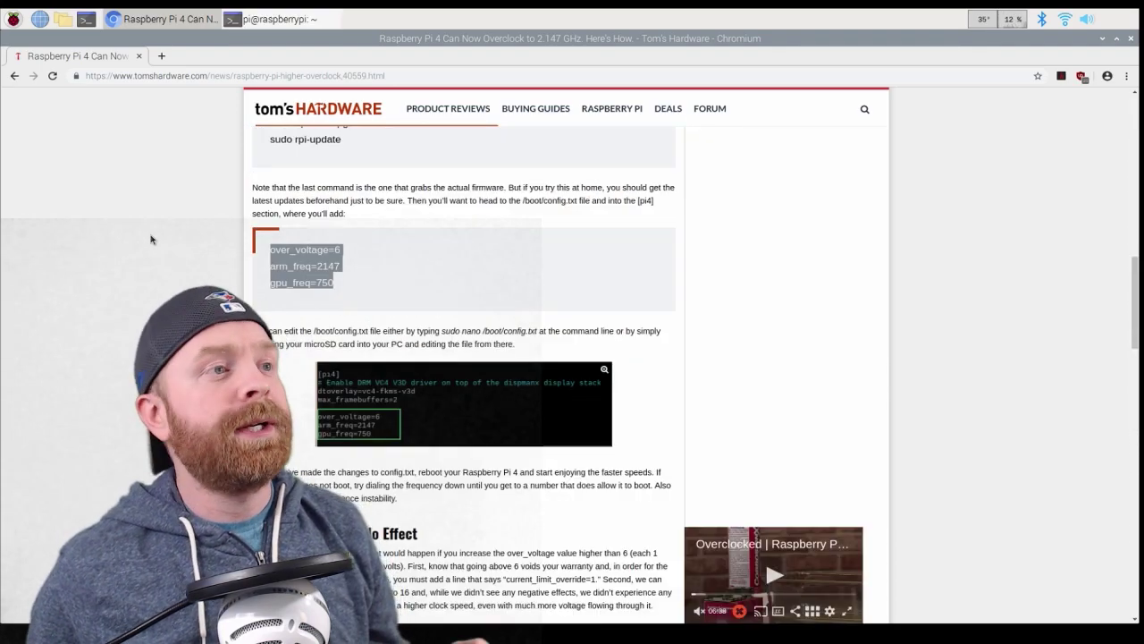
scroll(151, 239, "down", 1)
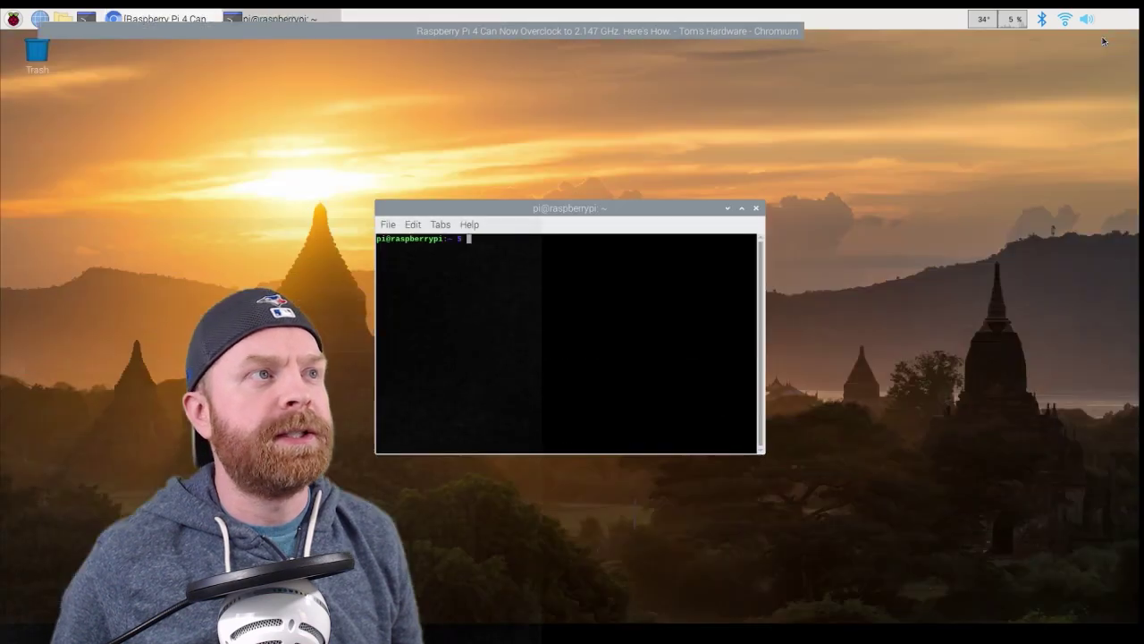
Step: Minimize Chromium and run sudo nano /boot/config.txt in the terminal
left_click(1102, 38)
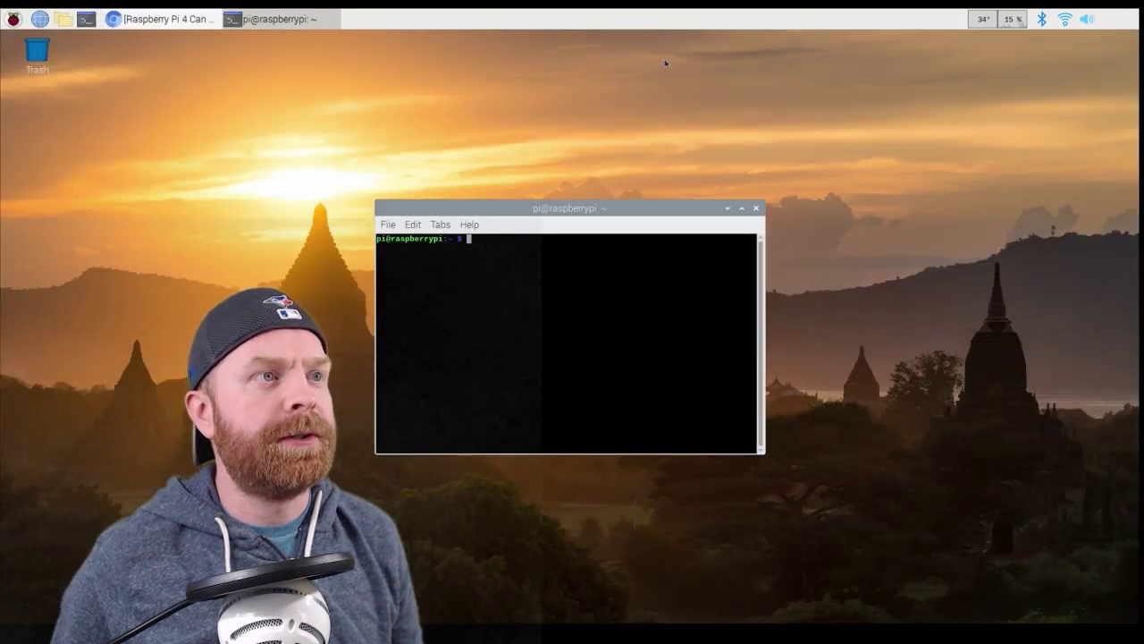
right_click(481, 254)
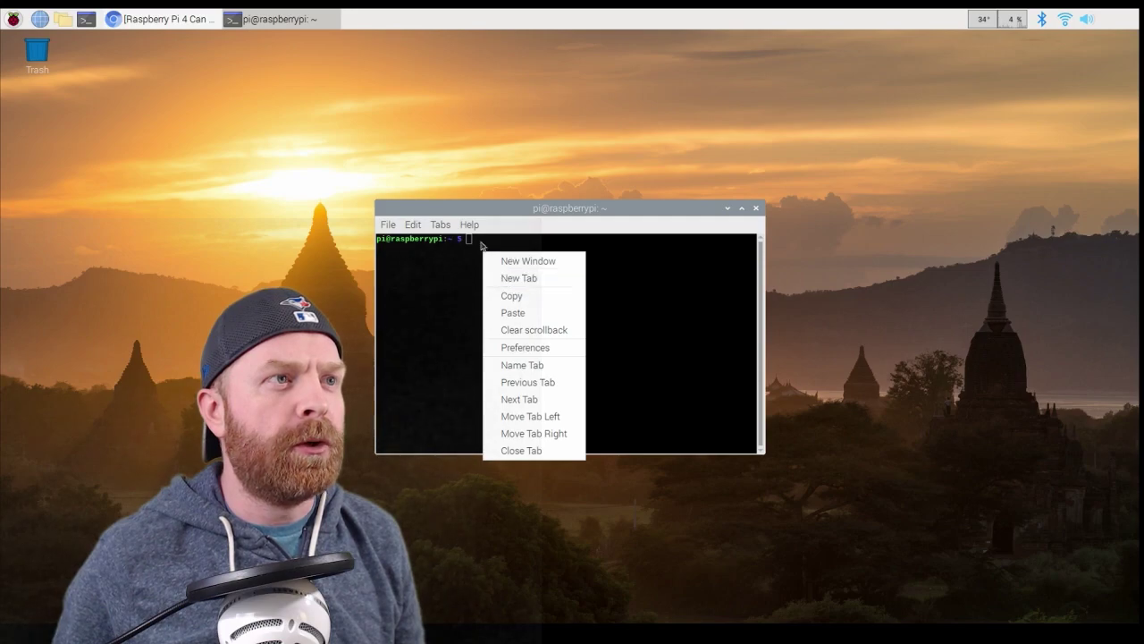
left_click(483, 246)
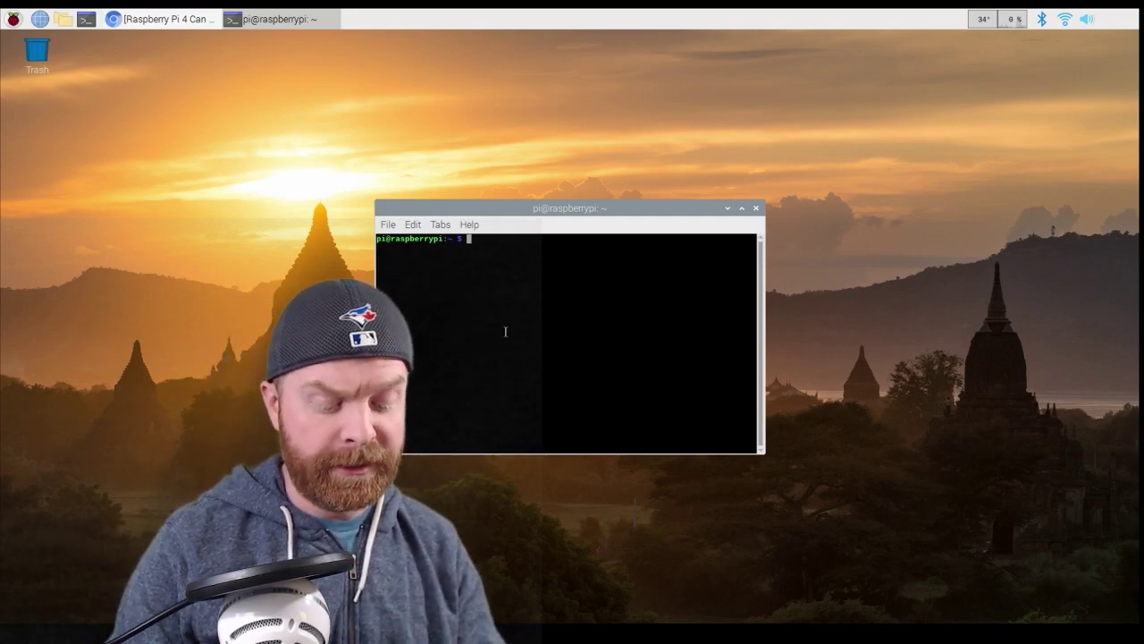
type("sudo nano ")
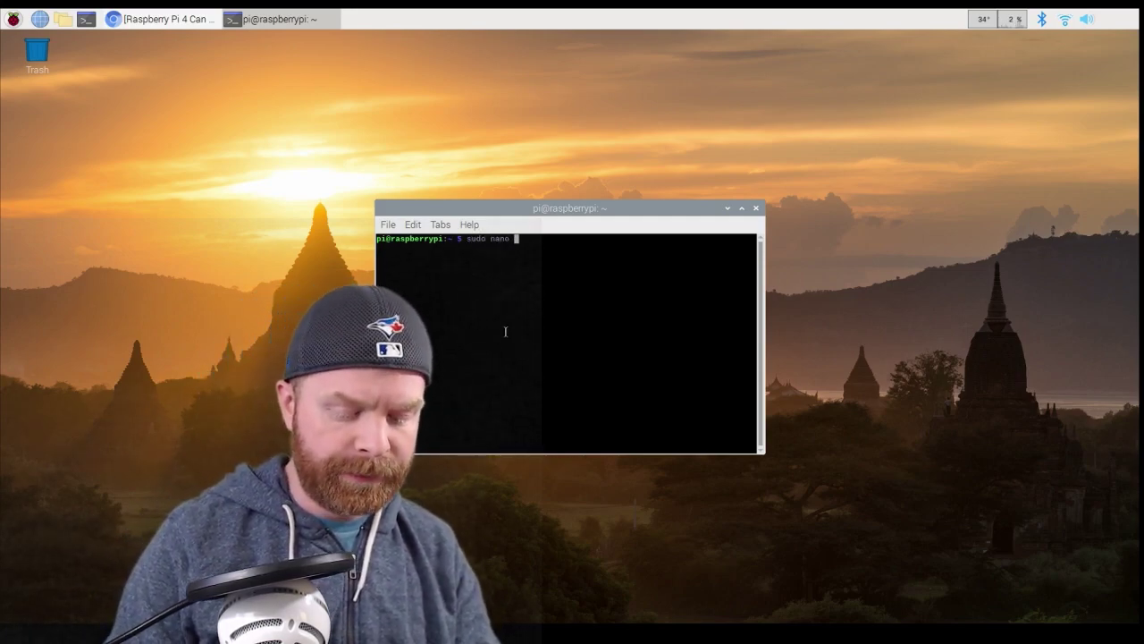
type("/boot")
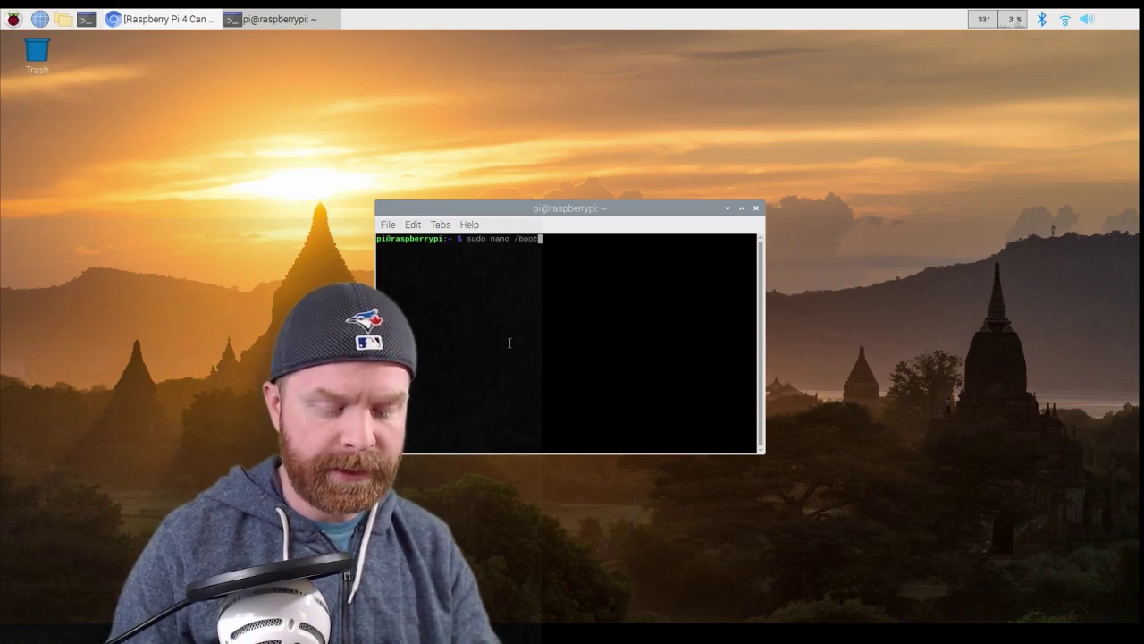
type("/config.")
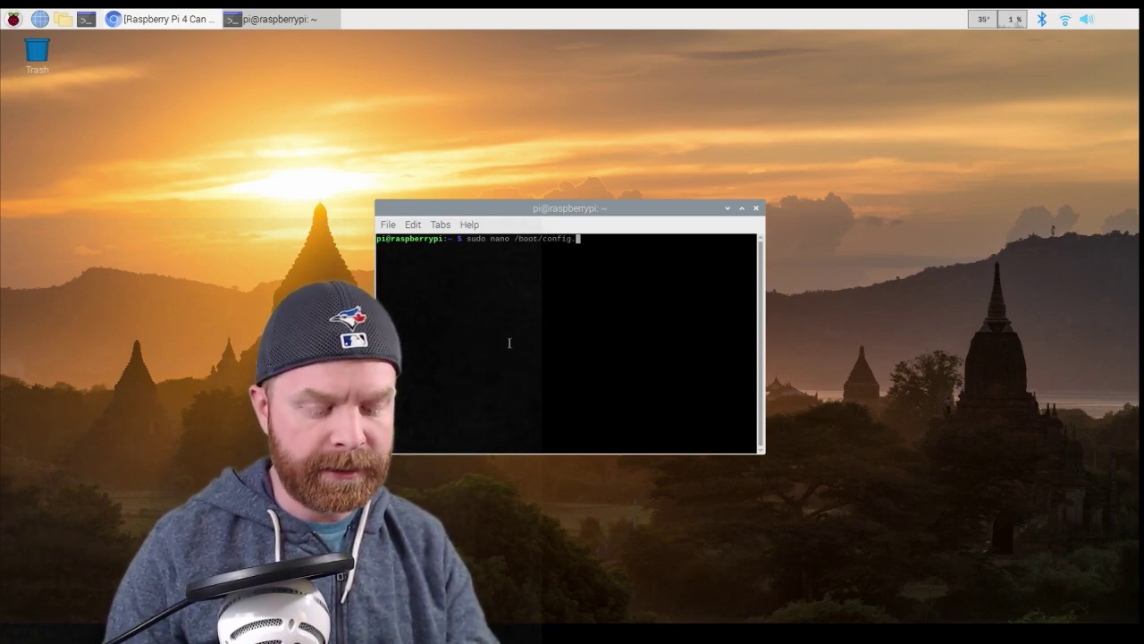
type("txt")
key("Return")
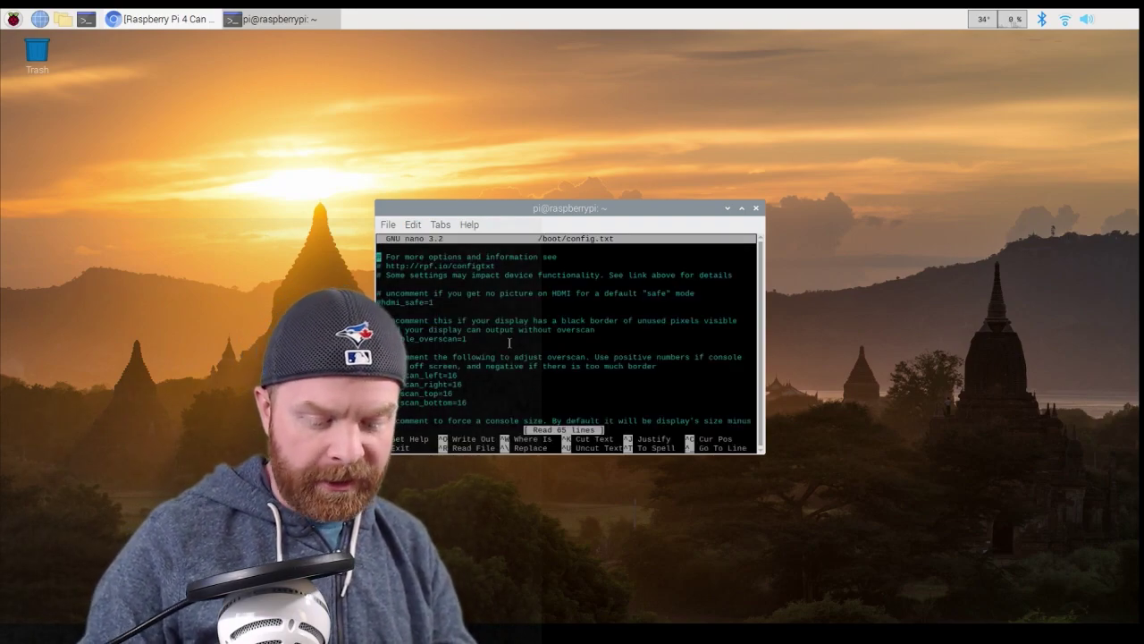
Step: Enlarge the terminal text two steps and move the nano window higher on the desktop
key("ctrl+plus")
key("ctrl+plus")
key("ctrl+plus")
key("ctrl+plus")
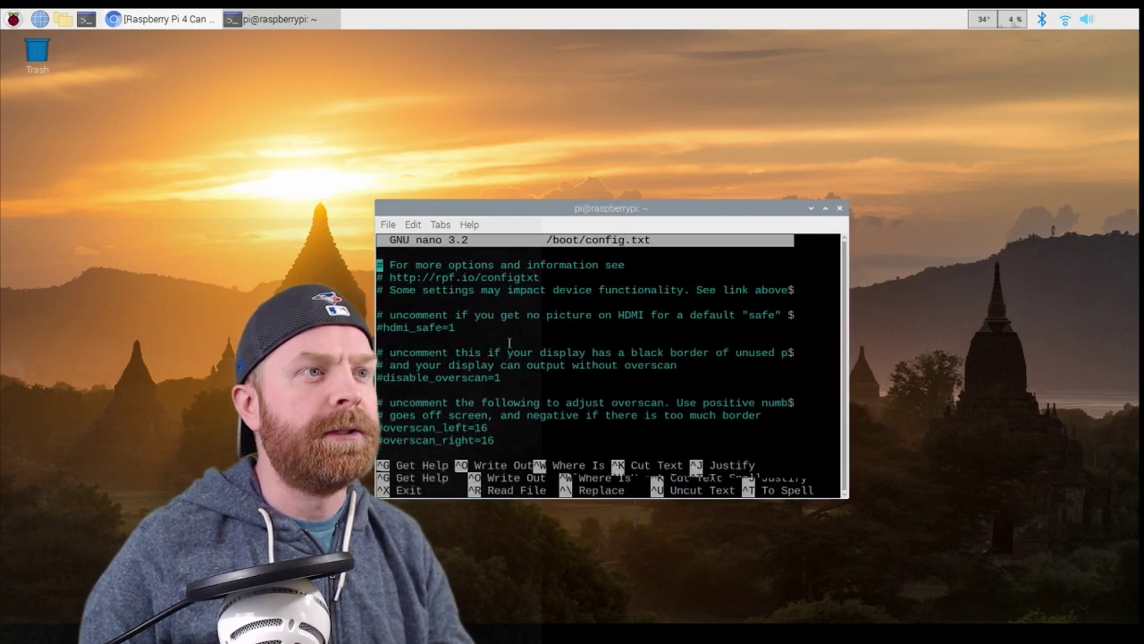
key("ctrl+plus")
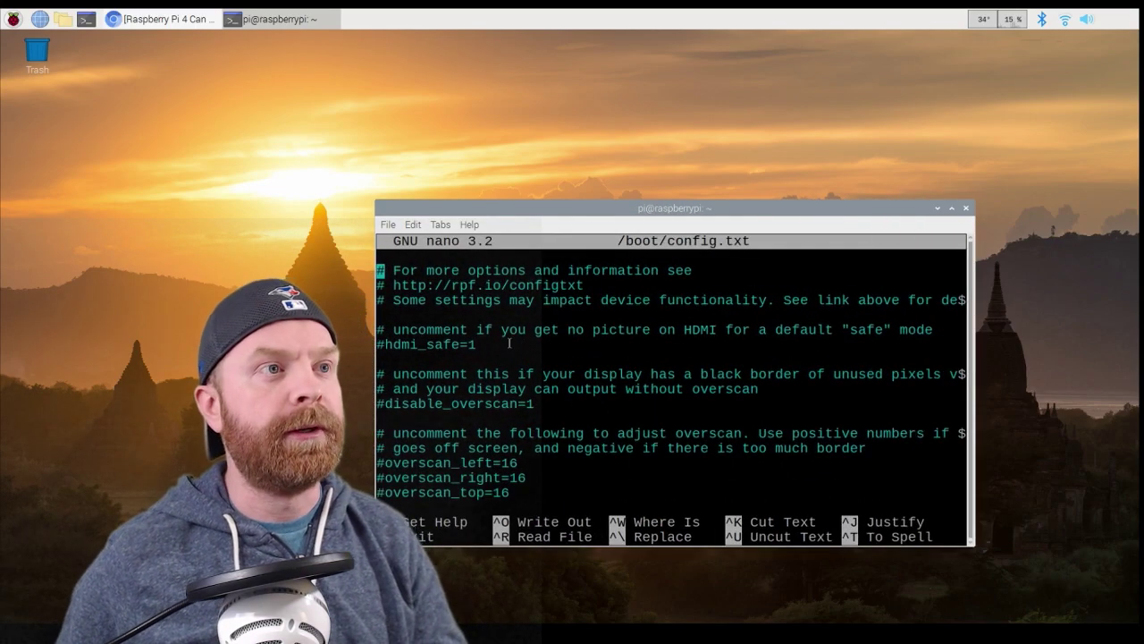
left_click_drag(377, 208, 413, 114)
Step: Paste over_voltage=6, arm_freq=2147 and gpu_freq=750 at the end of config.txt
scroll(664, 226, "down", 10)
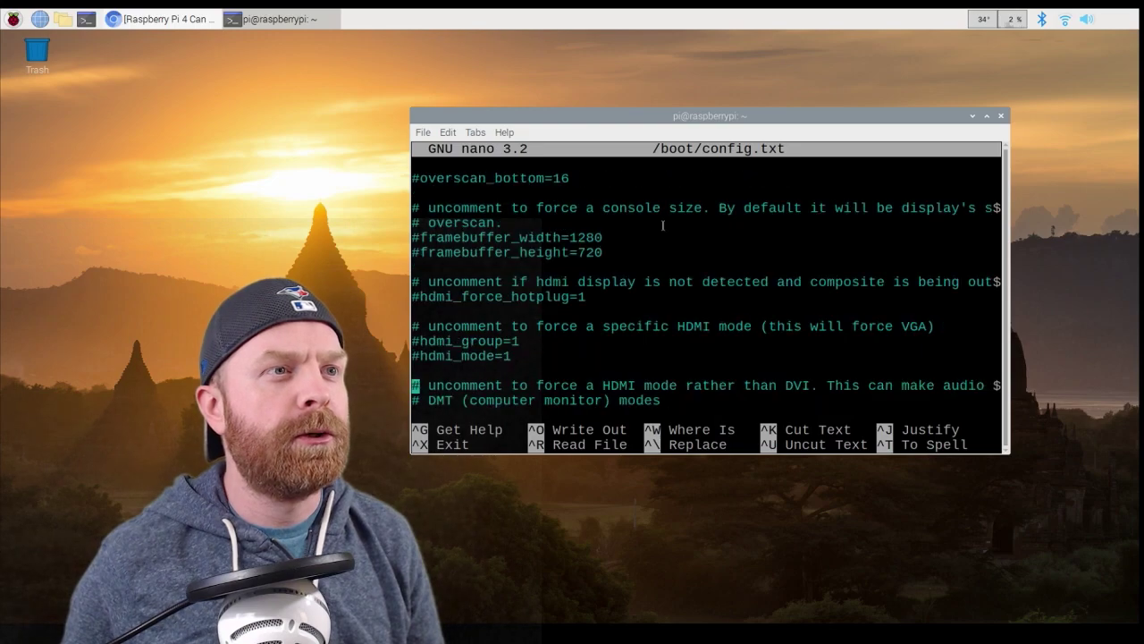
scroll(666, 225, "down", 15)
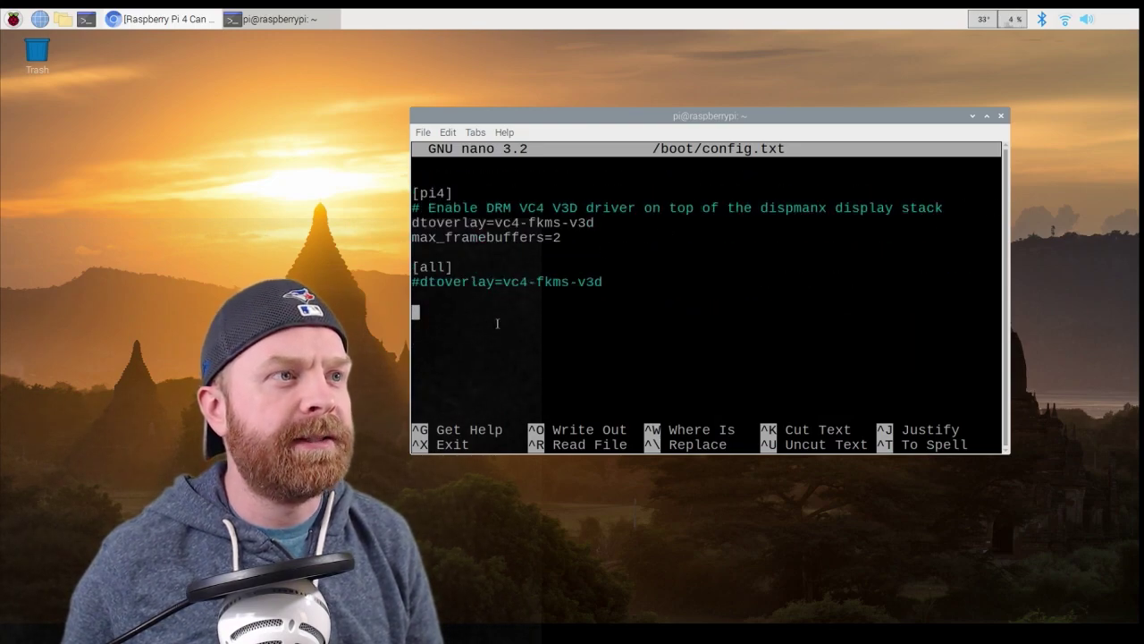
right_click(456, 319)
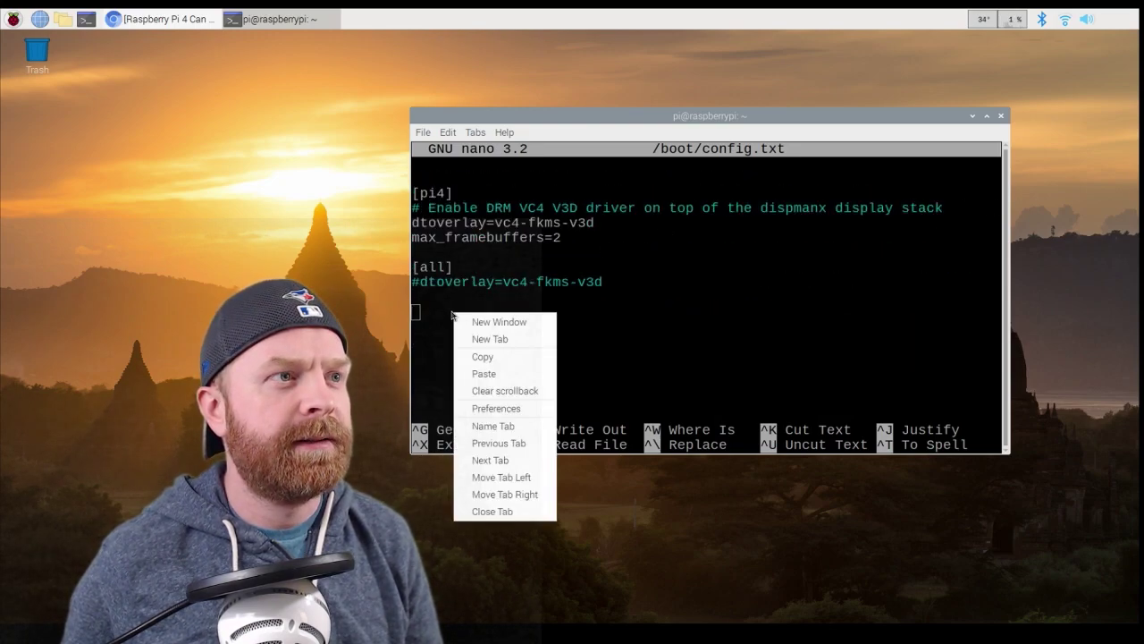
left_click(494, 373)
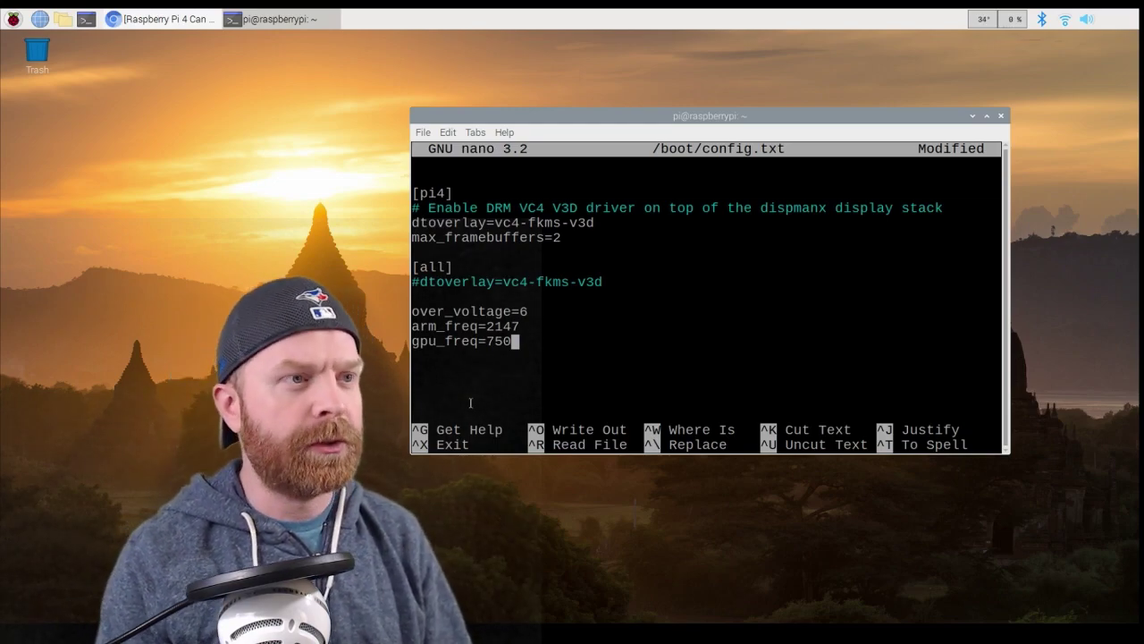
Step: Save config.txt, exit nano, and bring up the shutdown options to reboot the Pi
key("ctrl+x")
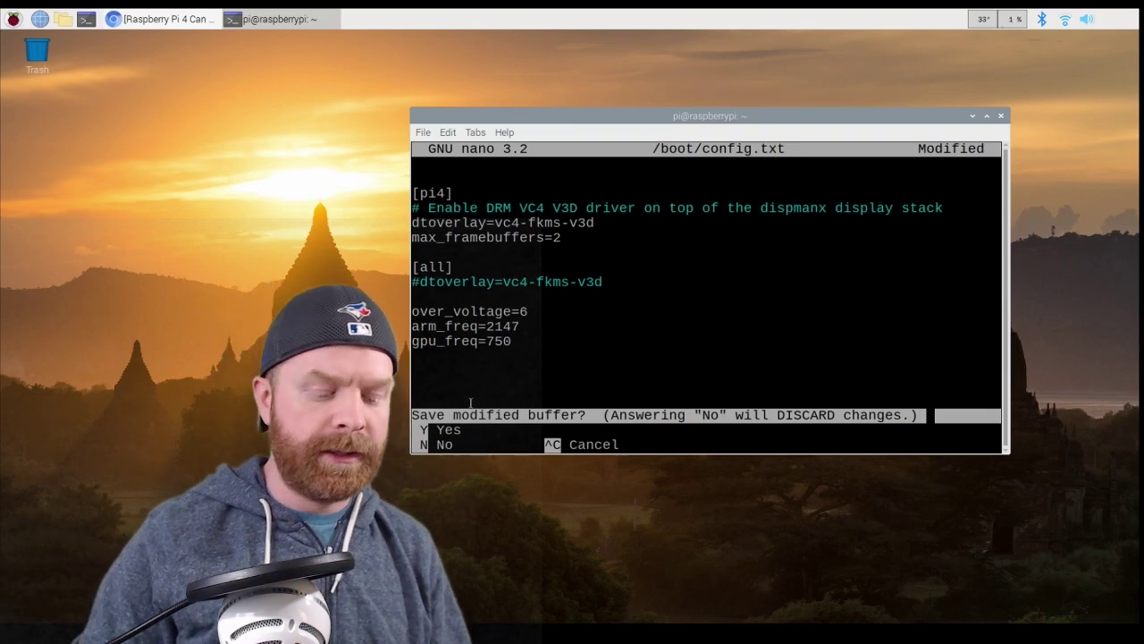
key("y")
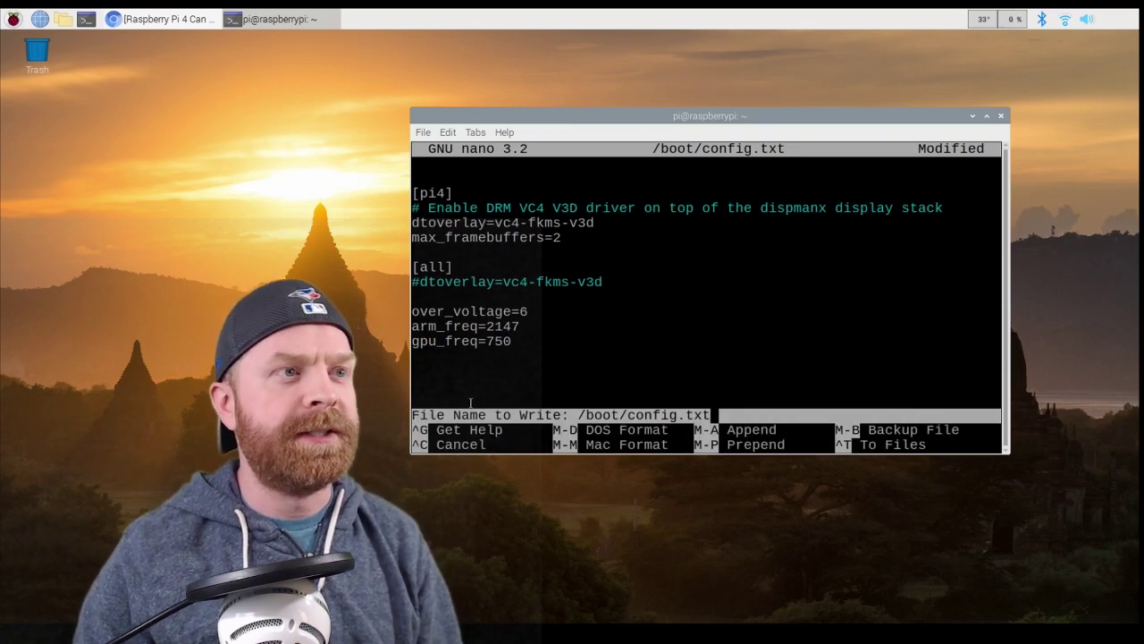
key("Return")
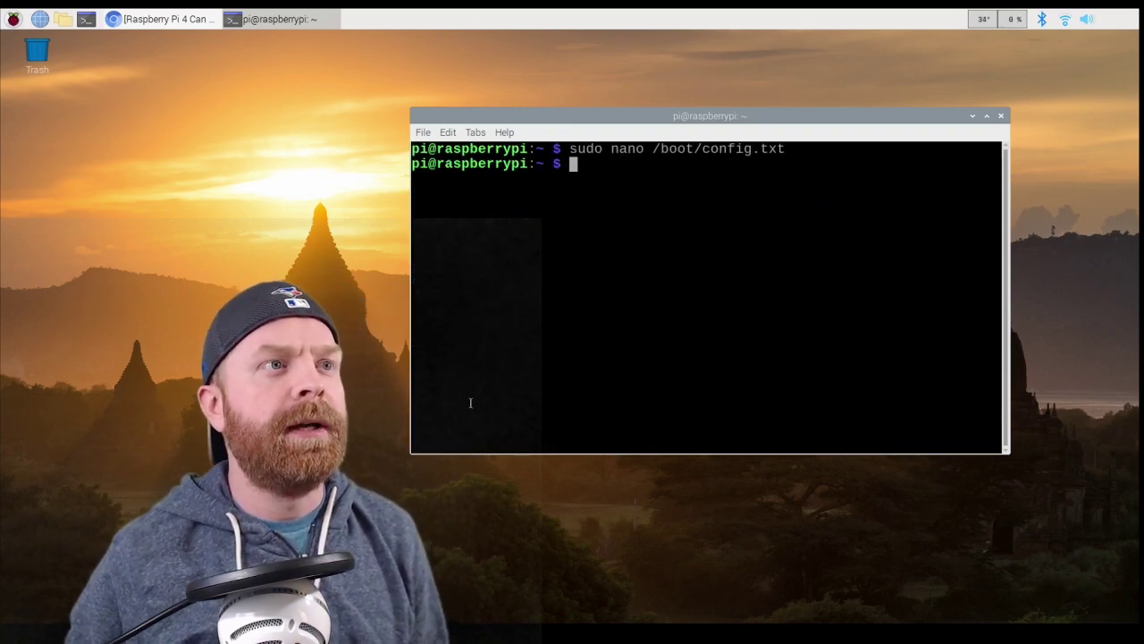
key("ctrl+alt+Delete")
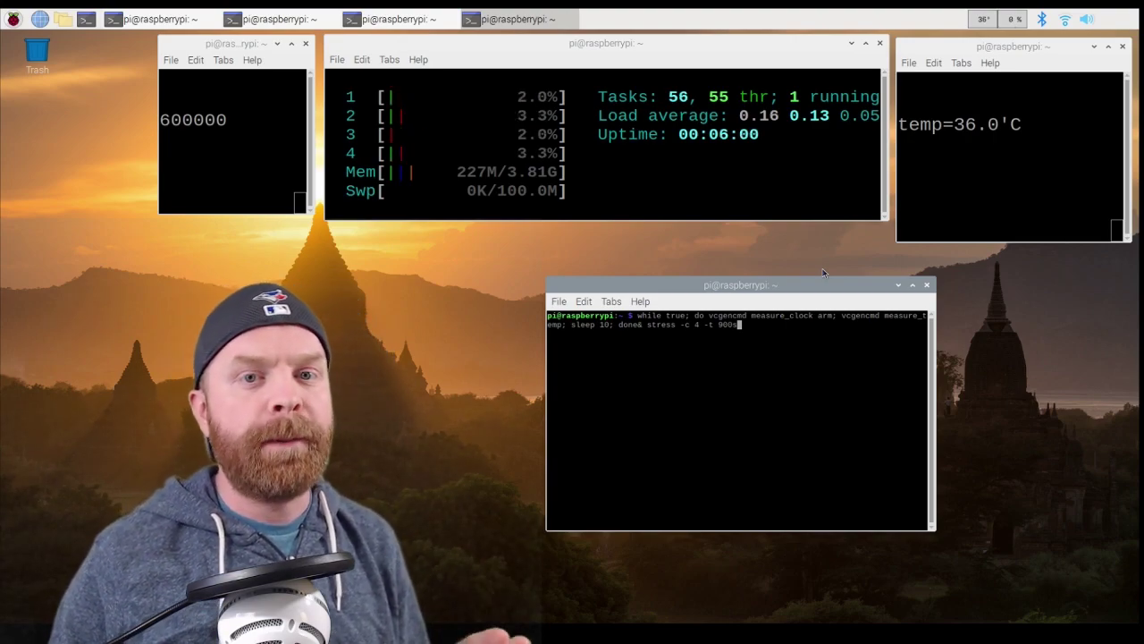
Step: Start the clock/temperature logging loop together with the 900-second stress -c 4 test
key("Return")
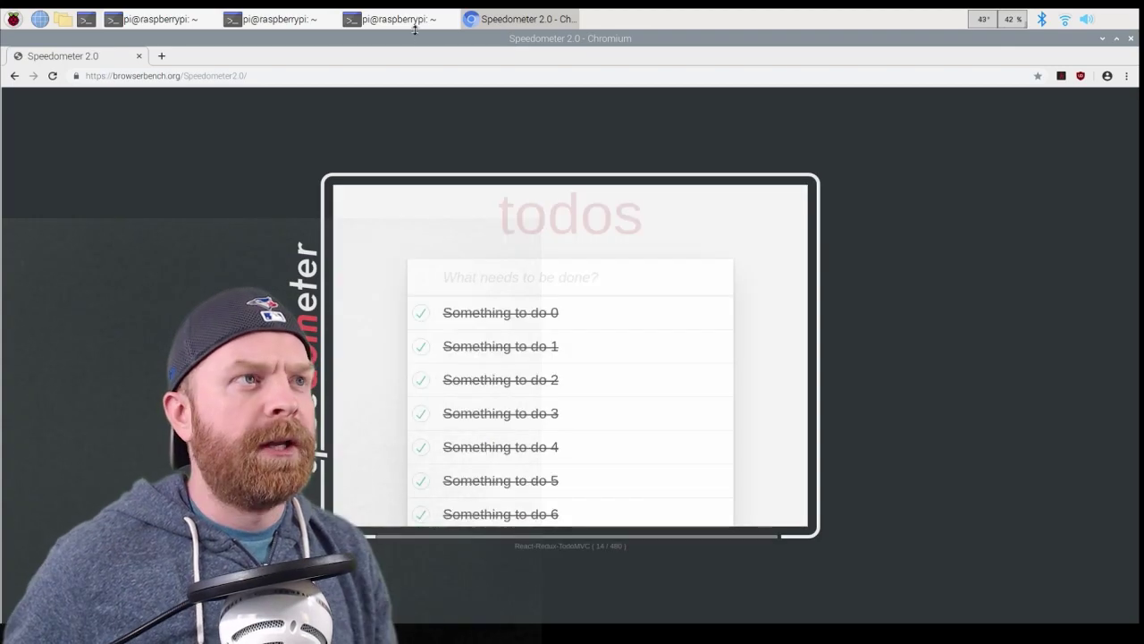
Step: Raise the htop, CPU clock and temperature monitor windows over the running Speedometer benchmark
left_click(187, 17)
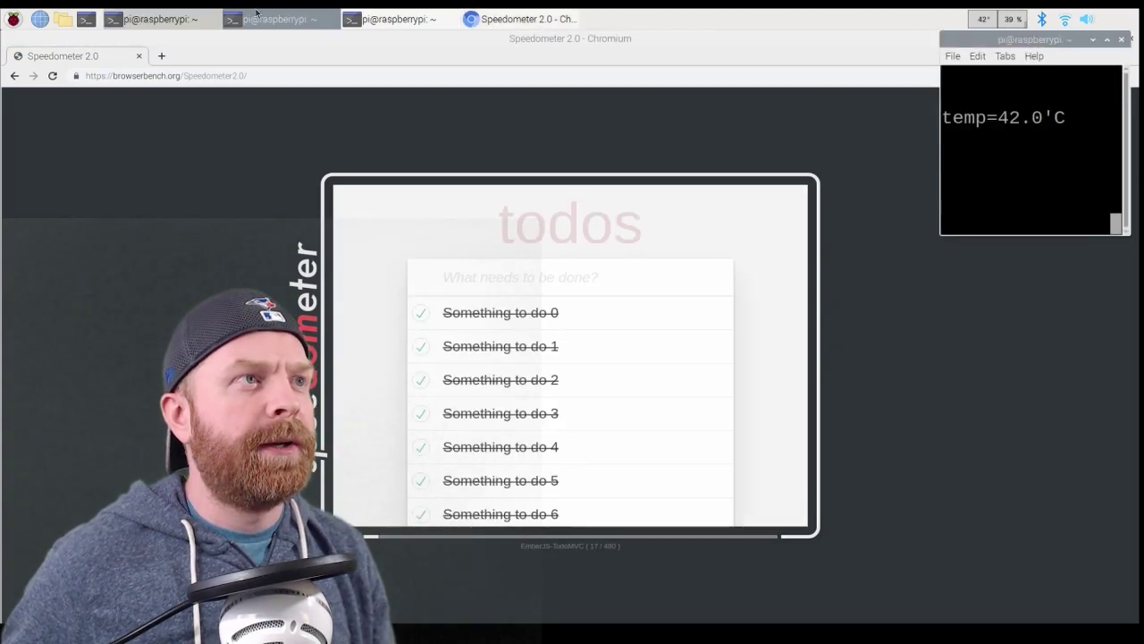
left_click(373, 21)
left_click(261, 16)
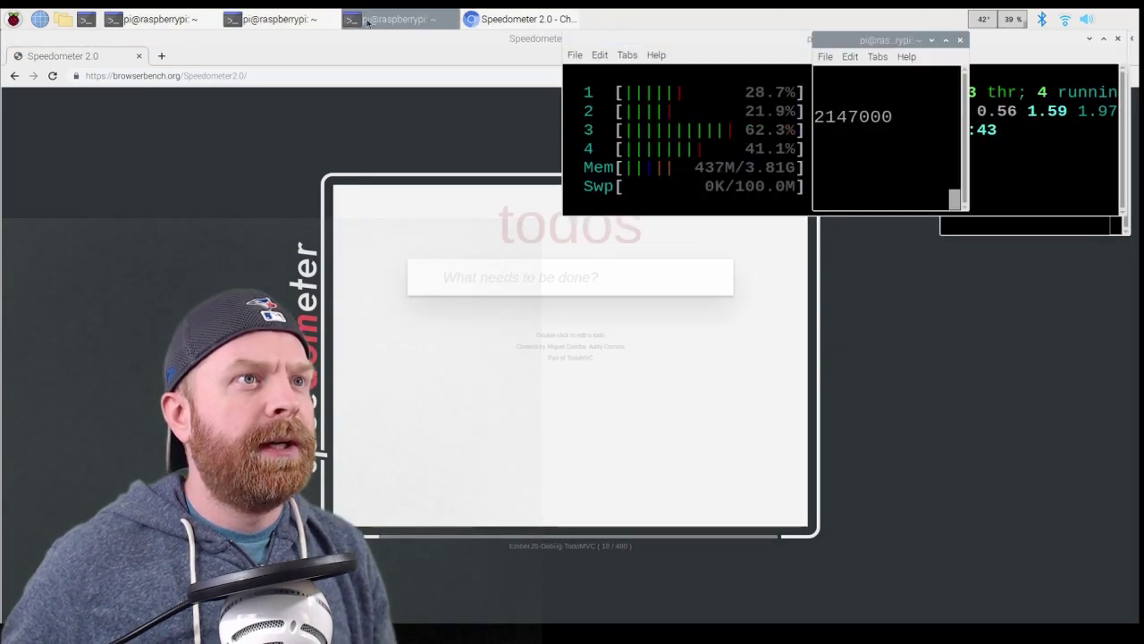
left_click(169, 16)
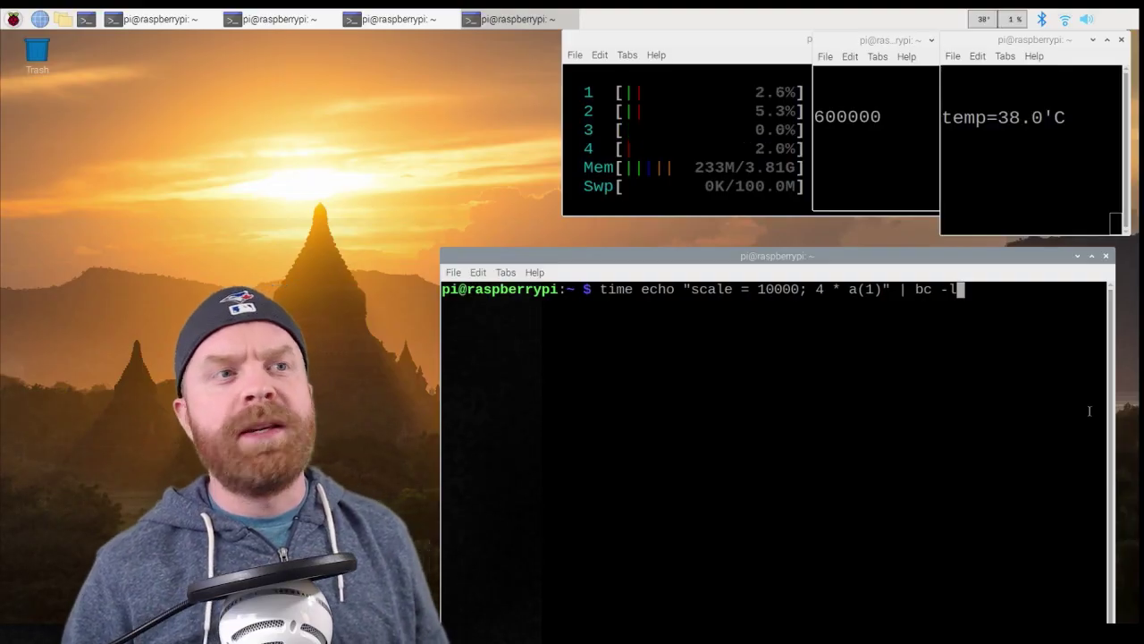
Step: Run the timed bc calculation of pi to 10000 decimal places
key("Return")
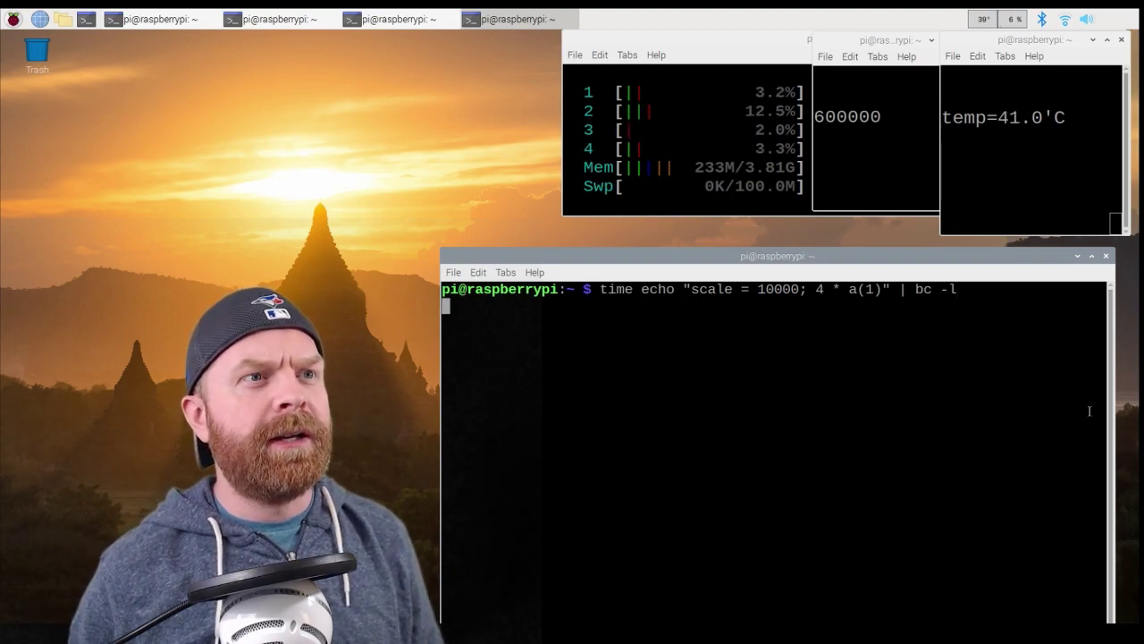